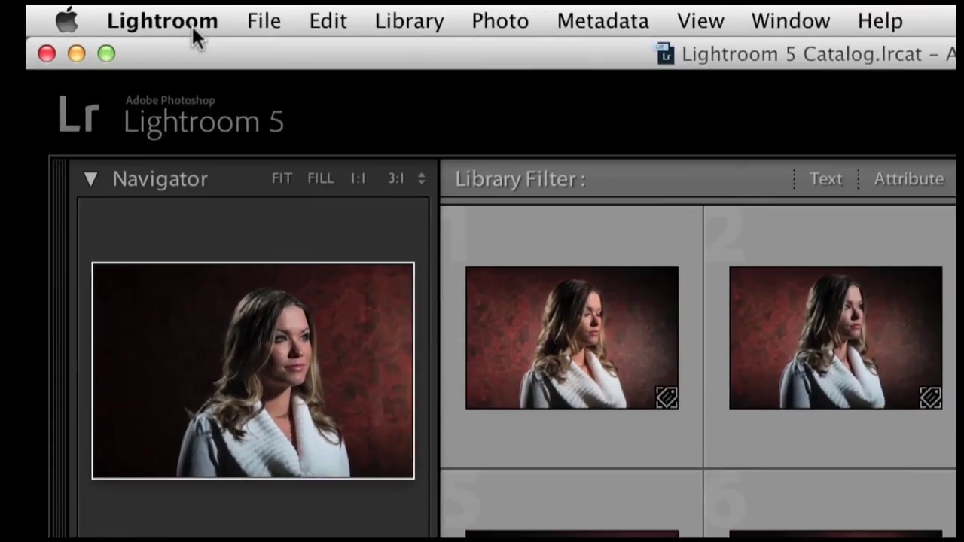
- Open Lightroom's Edit Watermarks editor and set the watermark style to Graphic
click(193, 29)
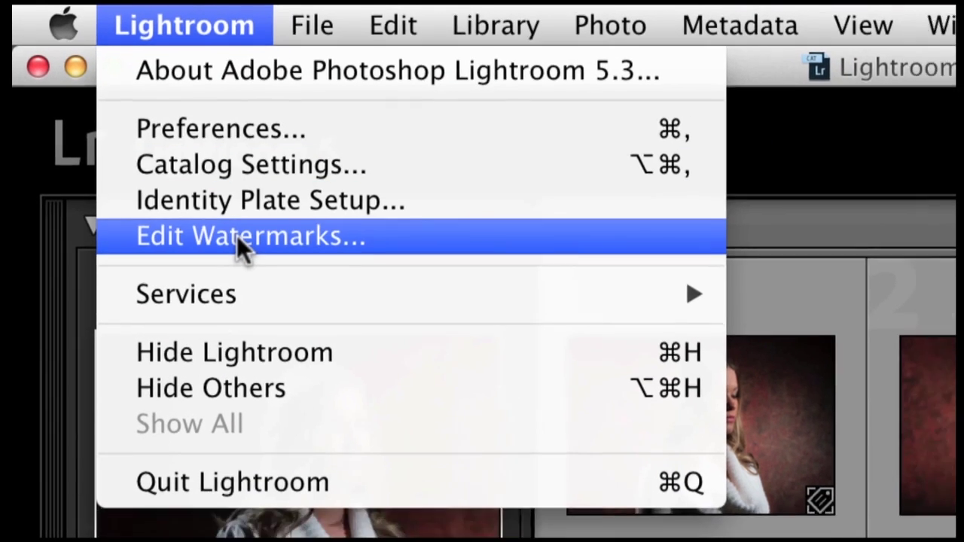
click(246, 249)
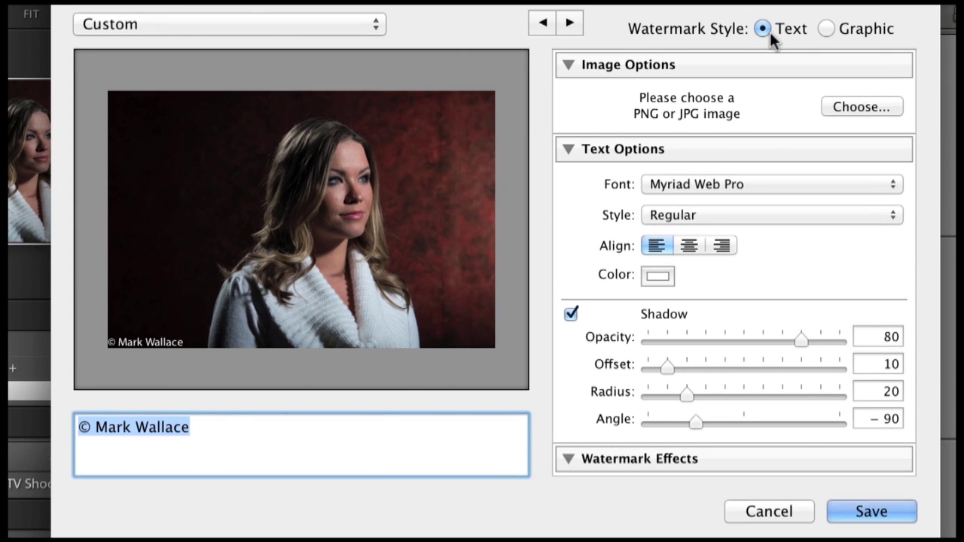
mouse_move(127, 366)
click(829, 29)
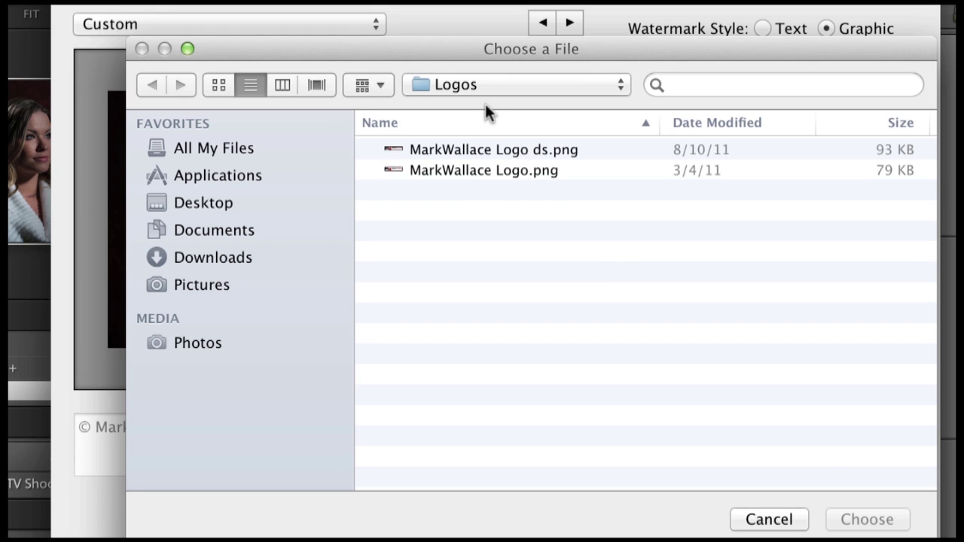
- Preview the ds.png logo in Quick Look and choose it as the watermark graphic
click(494, 148)
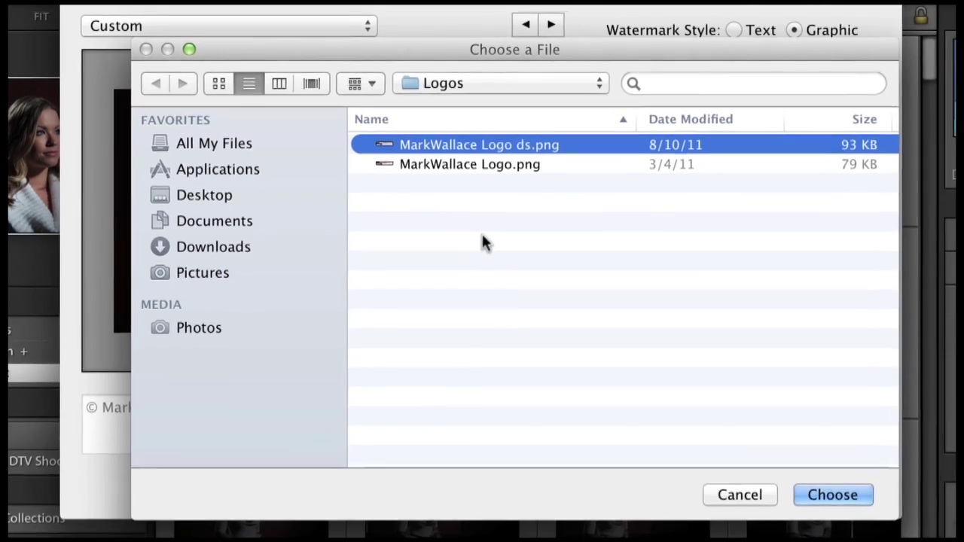
key(space)
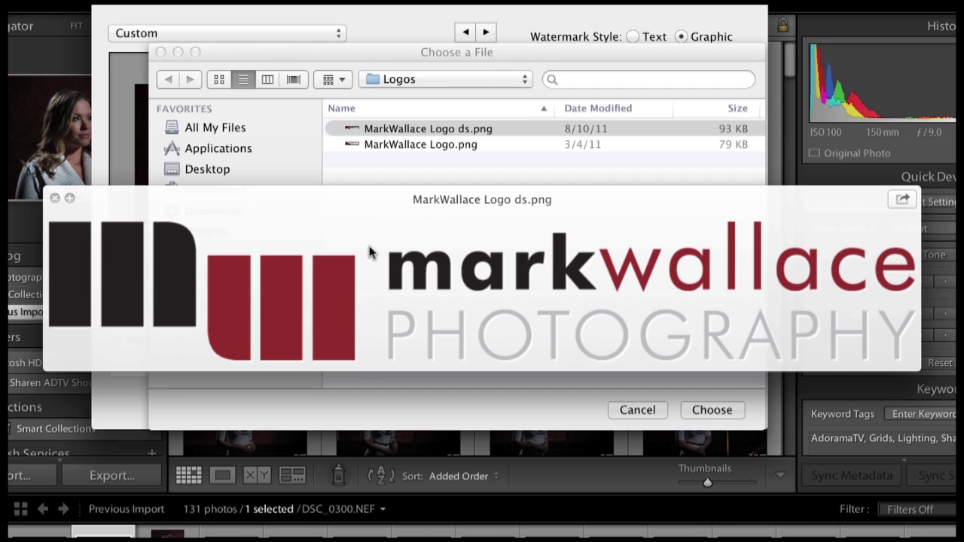
key(space)
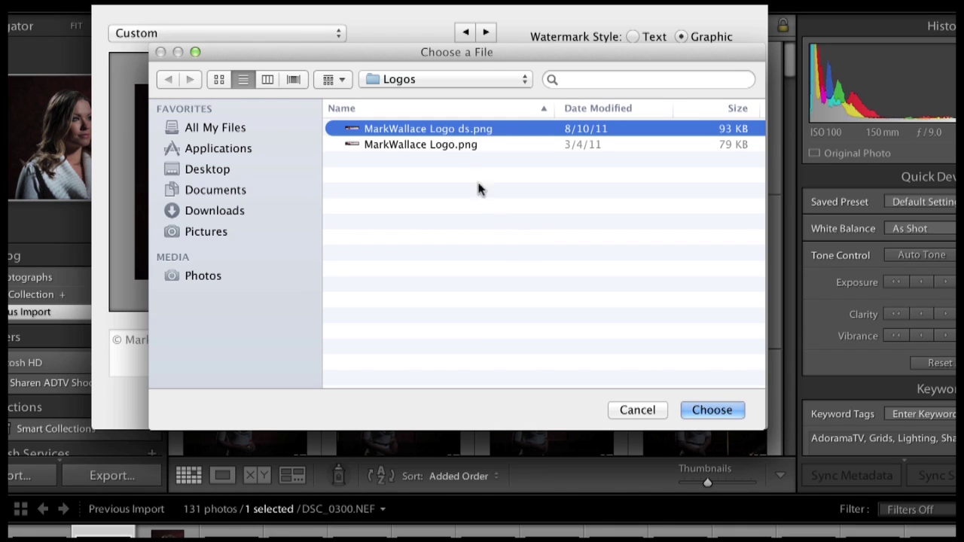
click(699, 407)
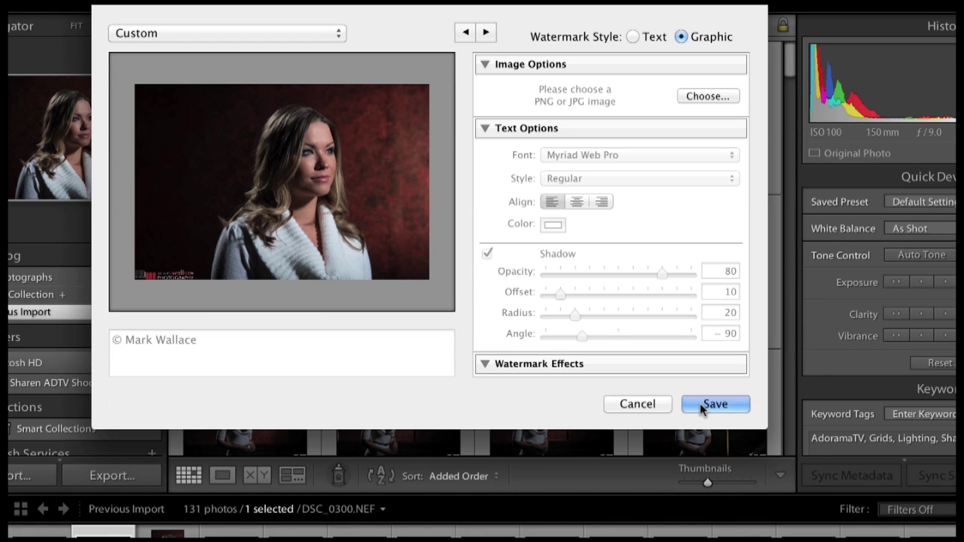
- Set the logo watermark's proportional size to 26, then switch its size to Fit
mouse_move(167, 282)
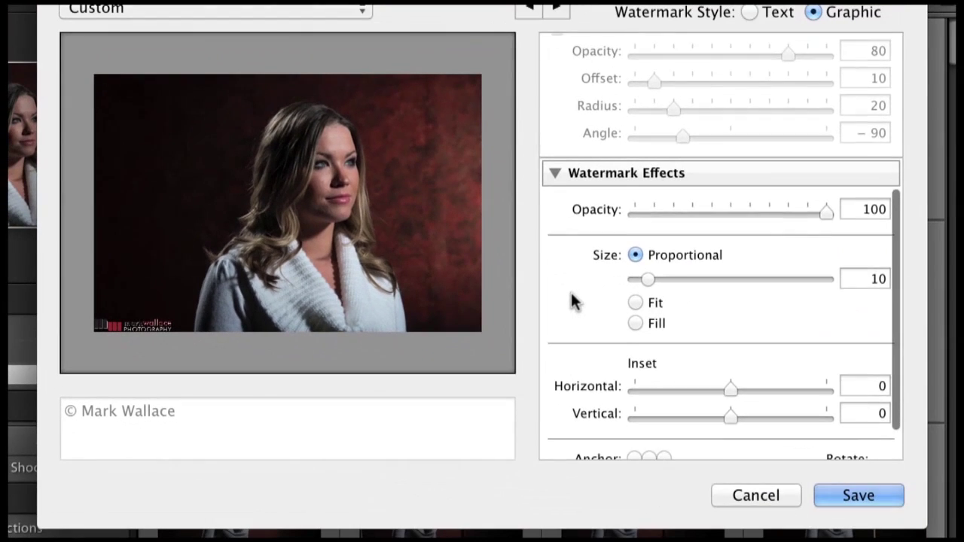
scroll(573, 302, down, 2)
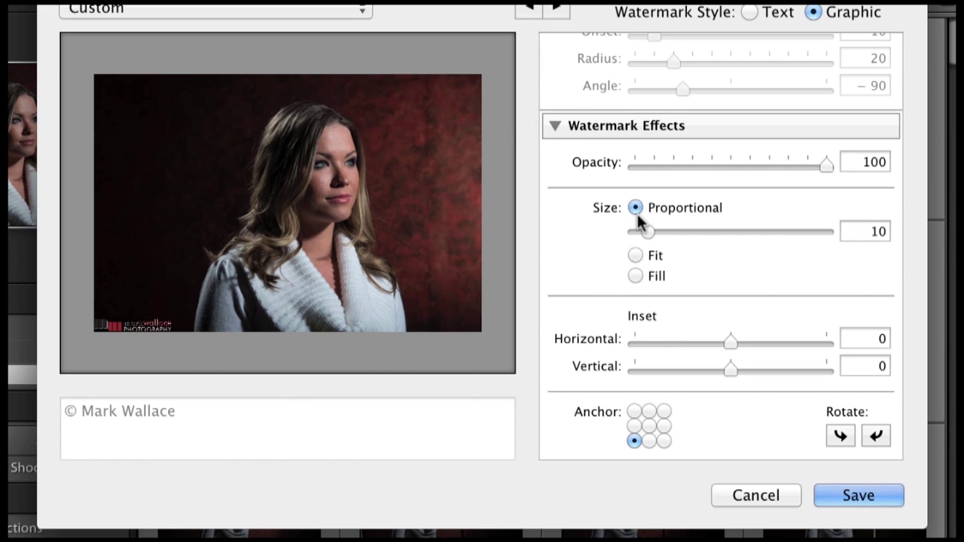
drag(651, 227, 669, 234)
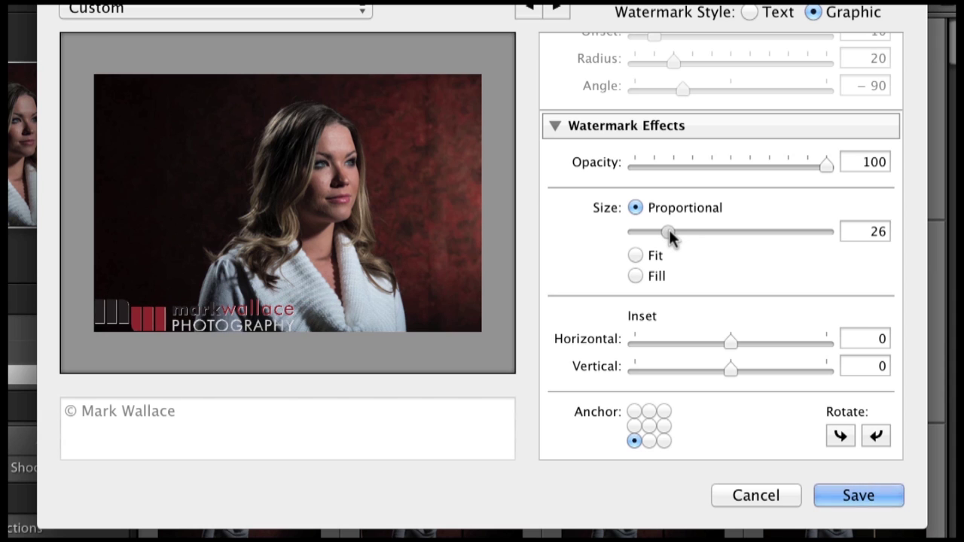
mouse_move(353, 161)
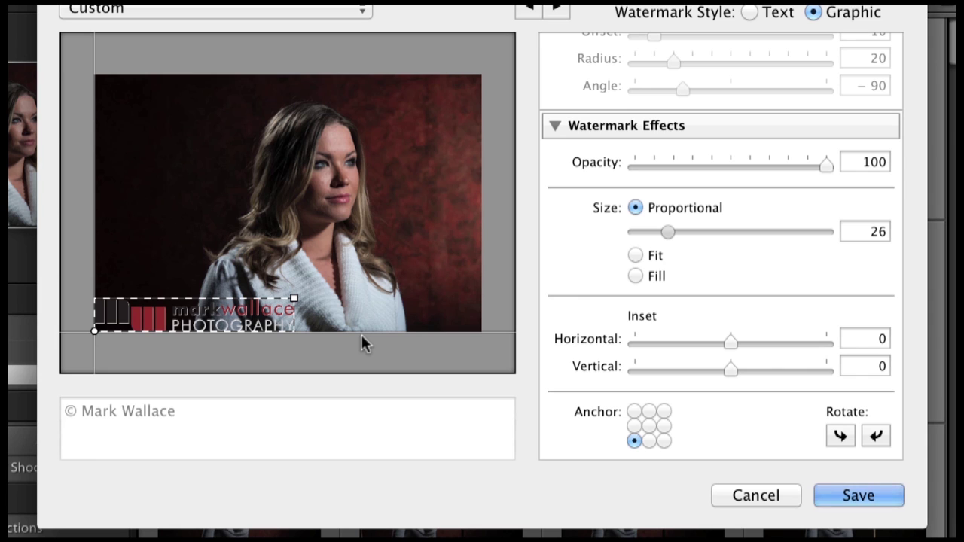
click(636, 256)
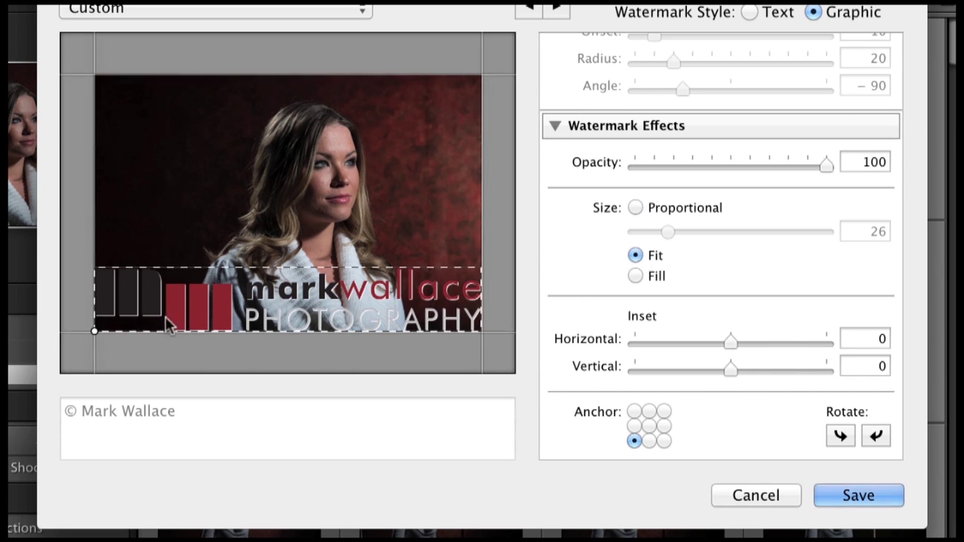
click(637, 277)
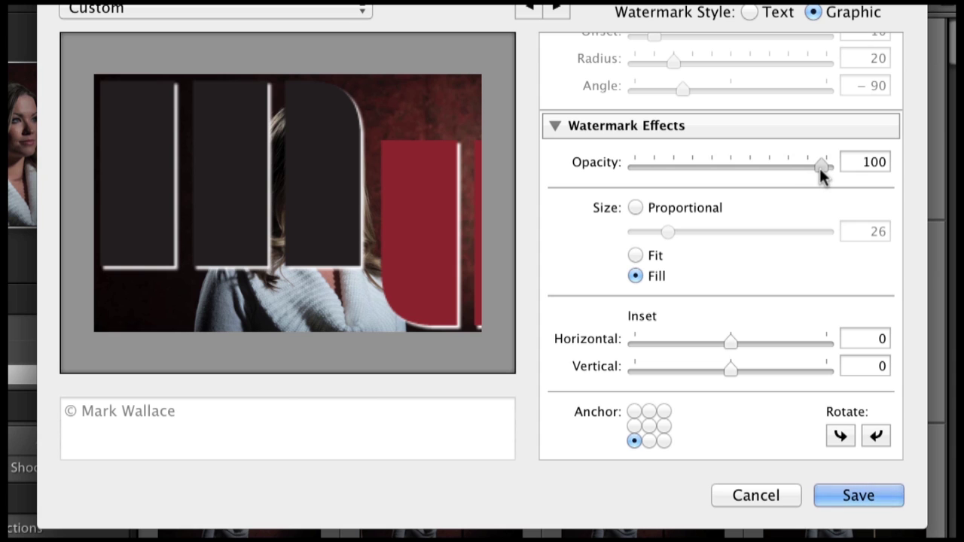
drag(821, 171, 746, 174)
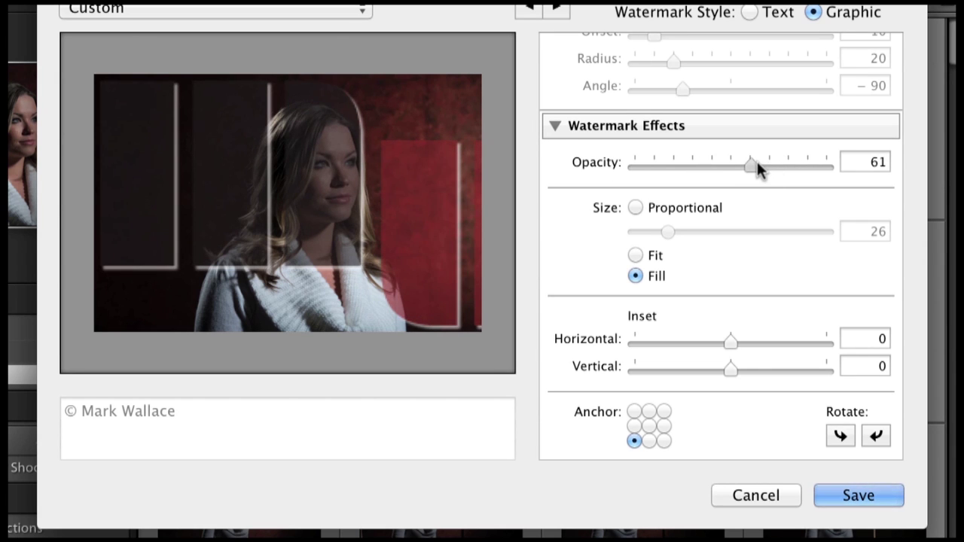
drag(749, 166, 852, 172)
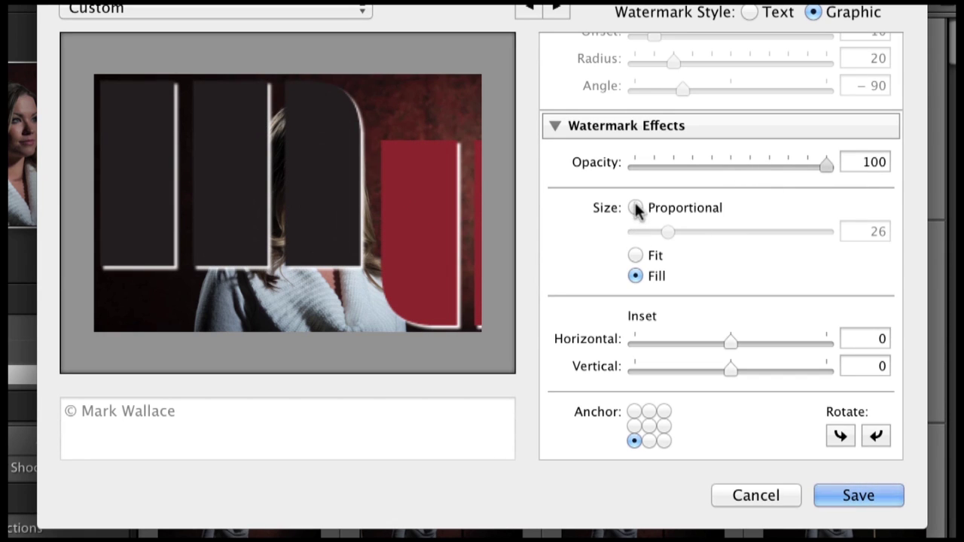
click(636, 257)
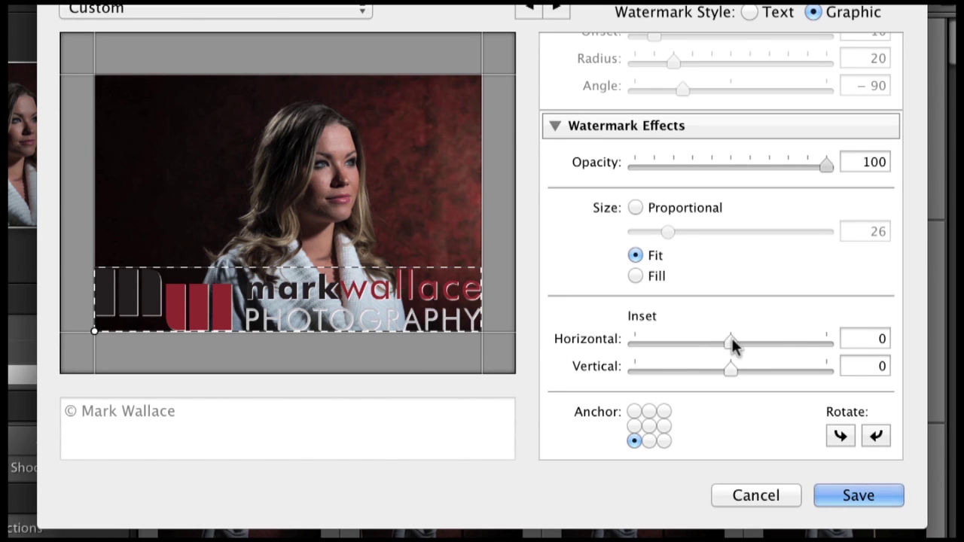
- Inset the logo 3 horizontally and 3 vertically, and set Proportional size to 36
drag(732, 345, 763, 346)
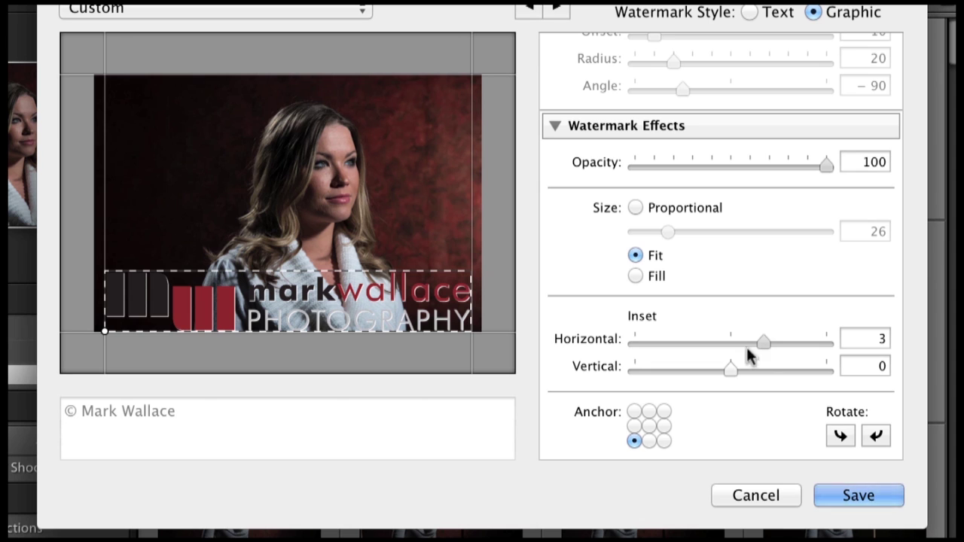
drag(727, 369, 753, 369)
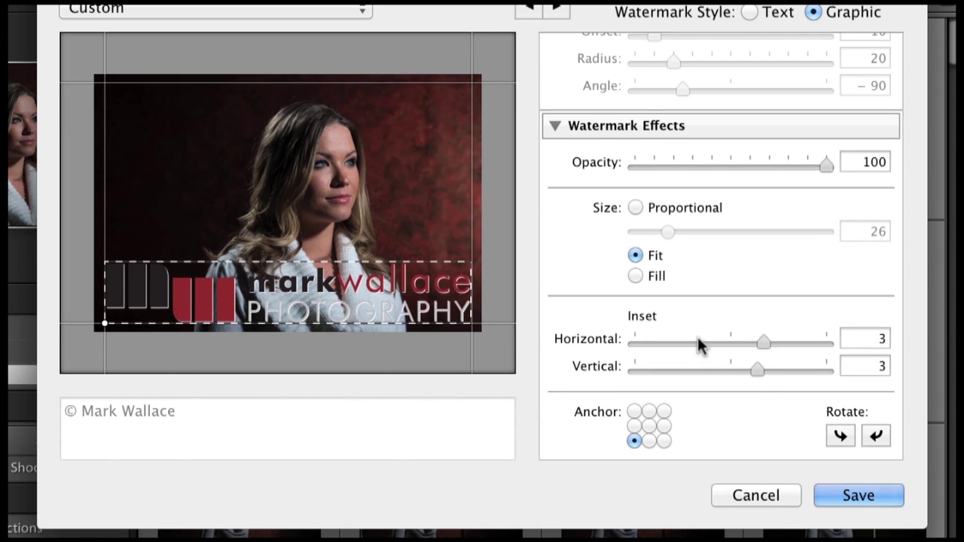
click(634, 209)
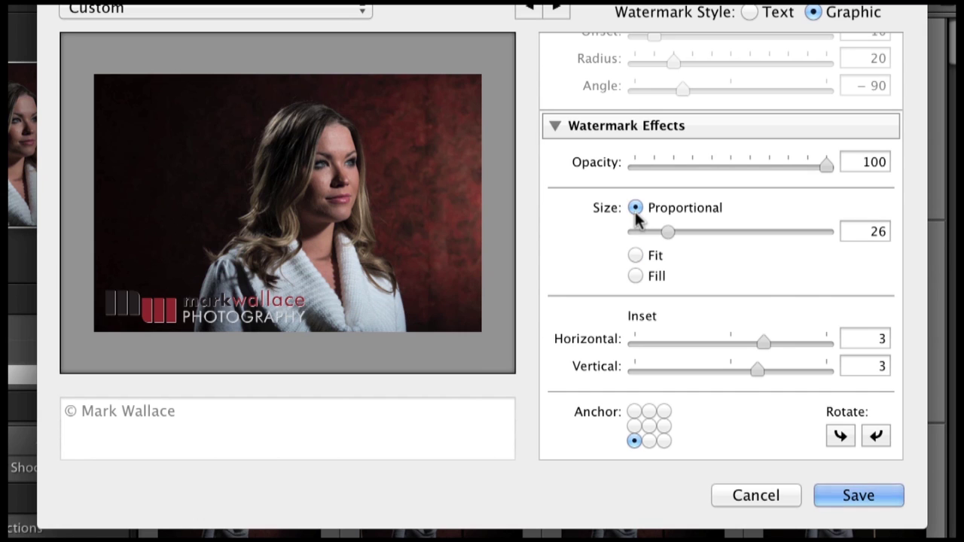
mouse_move(666, 225)
mouse_down()
mouse_move(686, 225)
mouse_move(678, 225)
mouse_up()
mouse_move(763, 342)
mouse_down()
mouse_move(650, 341)
mouse_move(757, 344)
mouse_up()
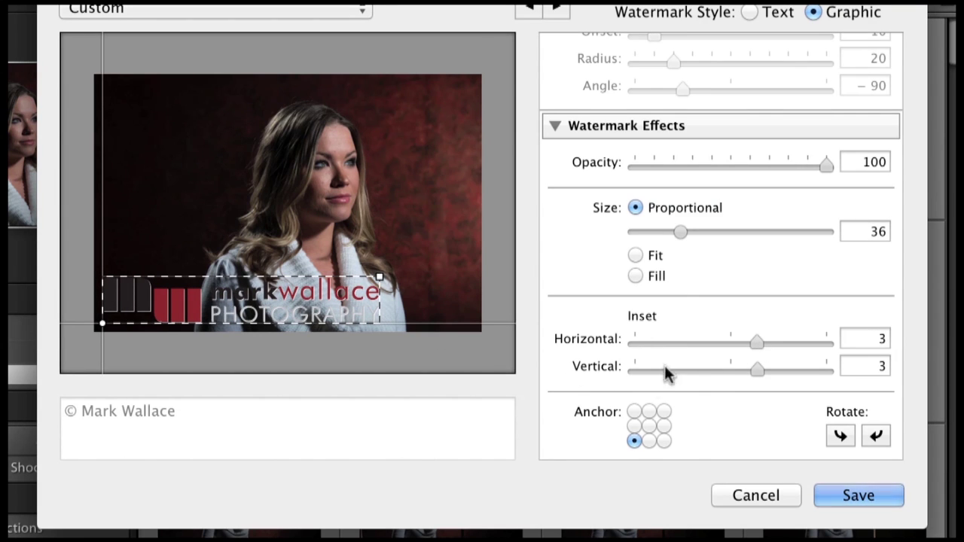
- Try several anchor positions and switch the logo to Fit sizing, ending at bottom-left
click(634, 412)
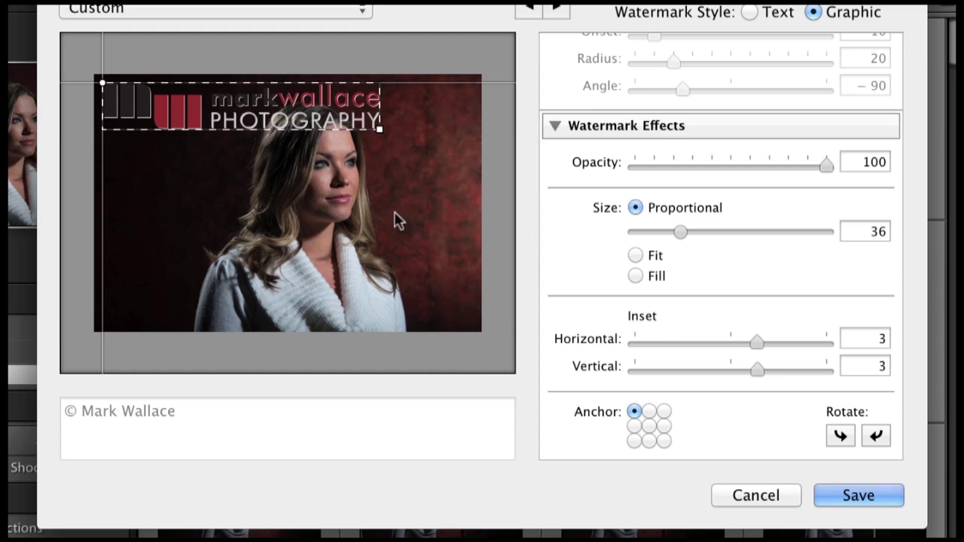
click(662, 411)
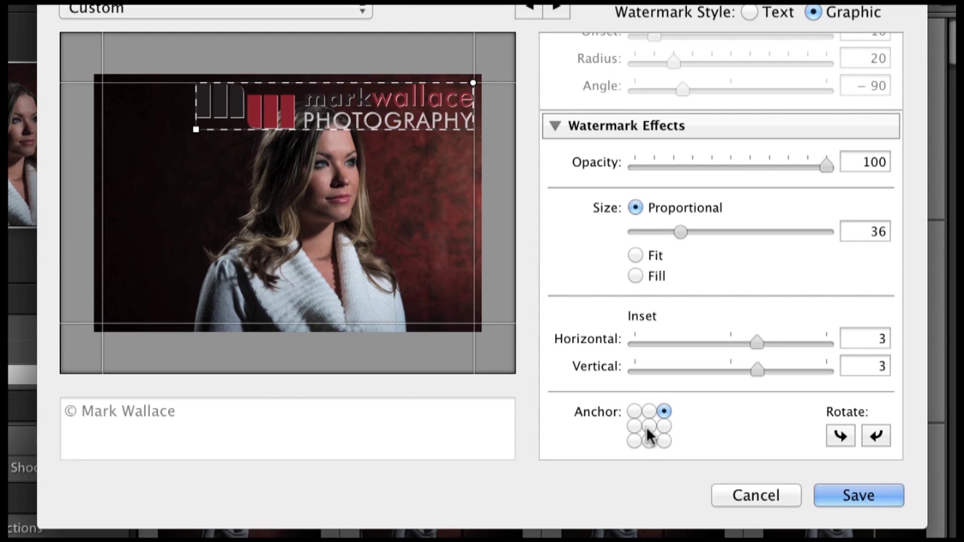
click(646, 427)
click(633, 442)
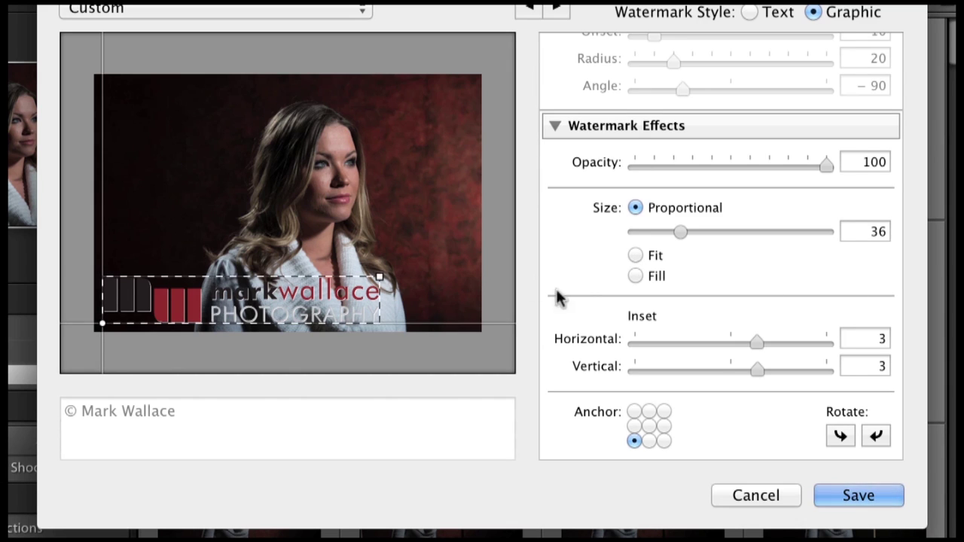
click(637, 256)
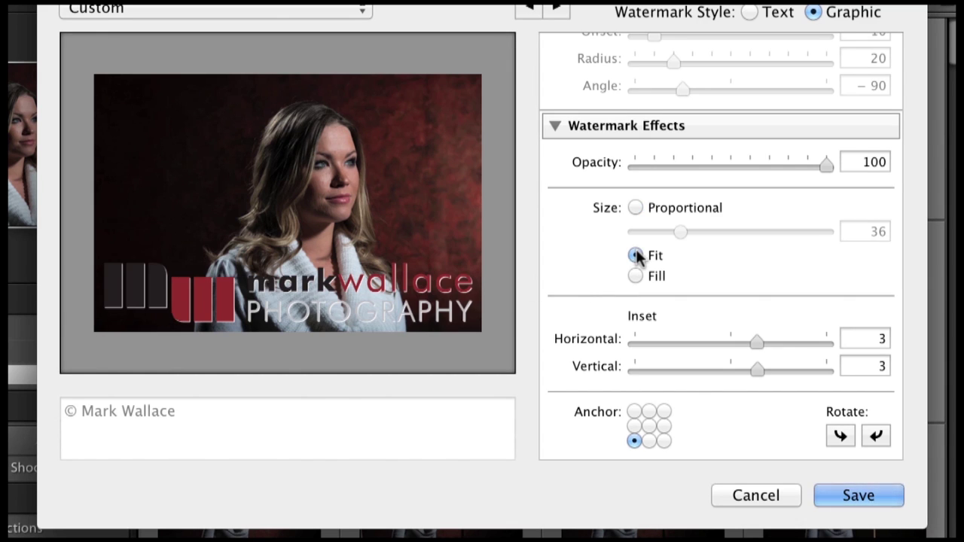
click(649, 426)
click(649, 411)
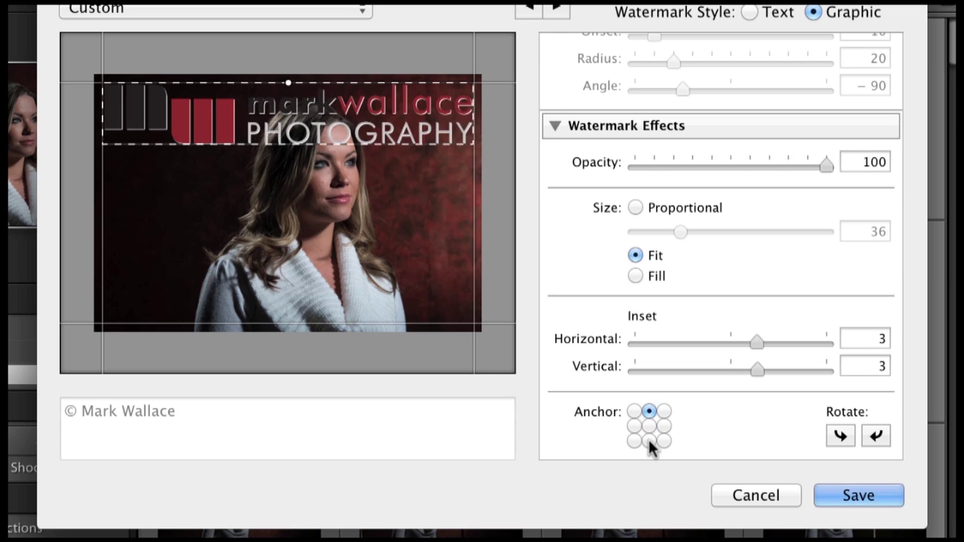
click(650, 441)
click(633, 442)
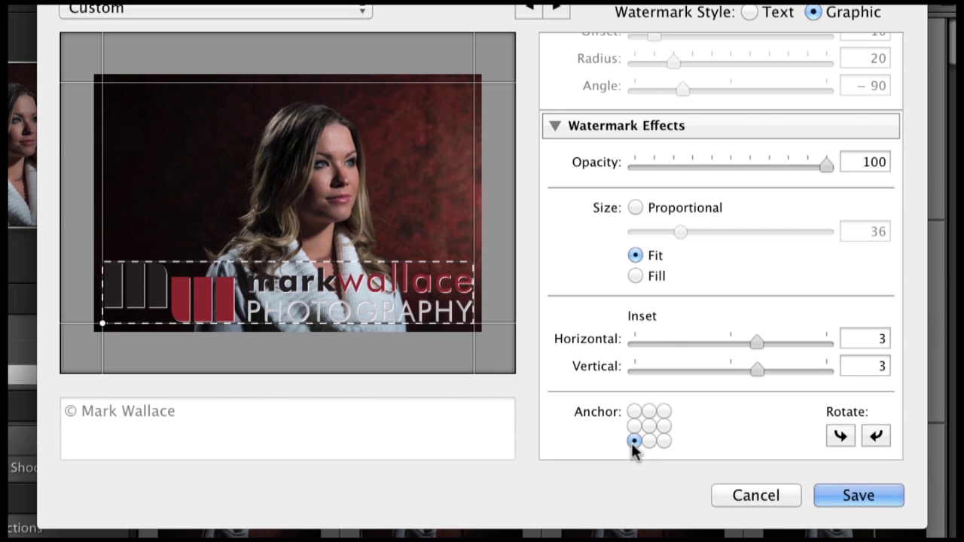
- Rotate the logo through its orientations back to horizontal and anchor it bottom centre
click(842, 436)
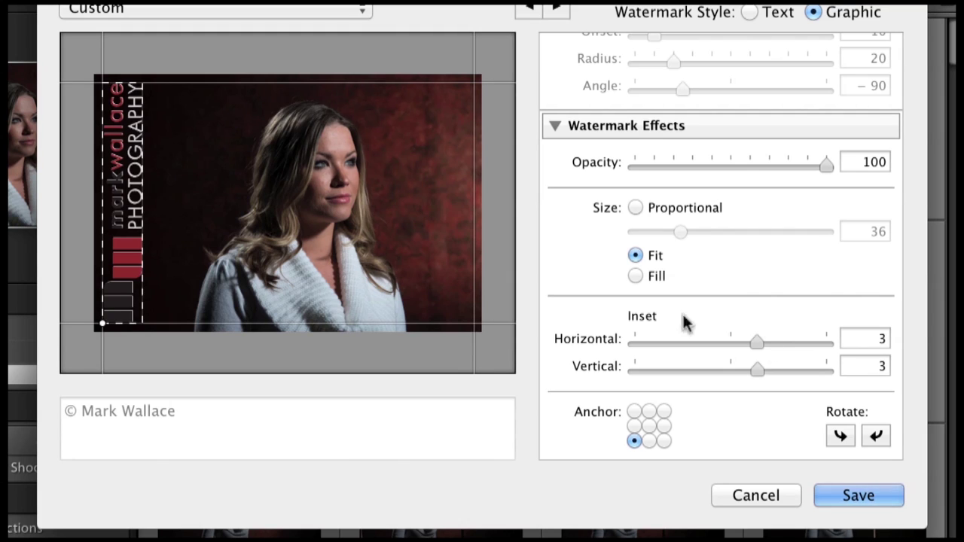
click(875, 435)
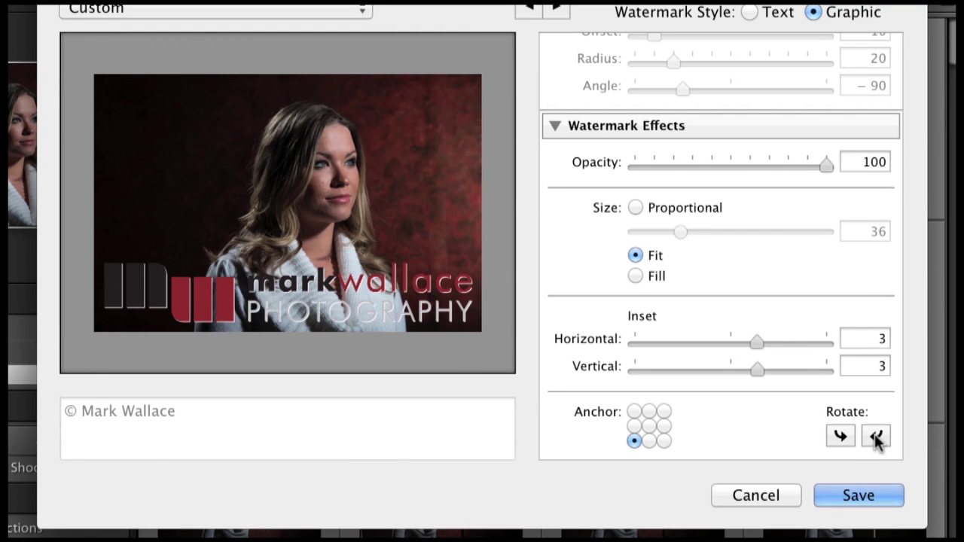
click(664, 426)
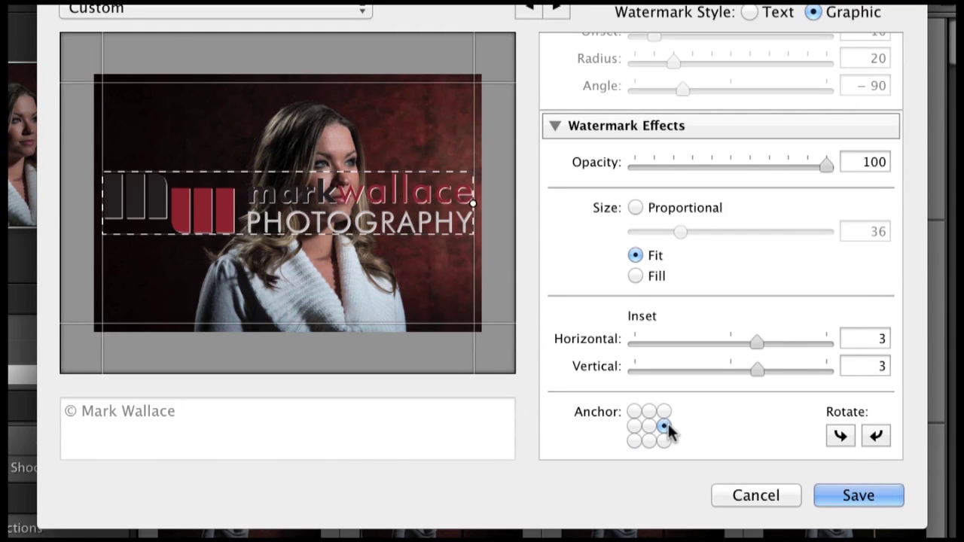
click(878, 435)
click(879, 435)
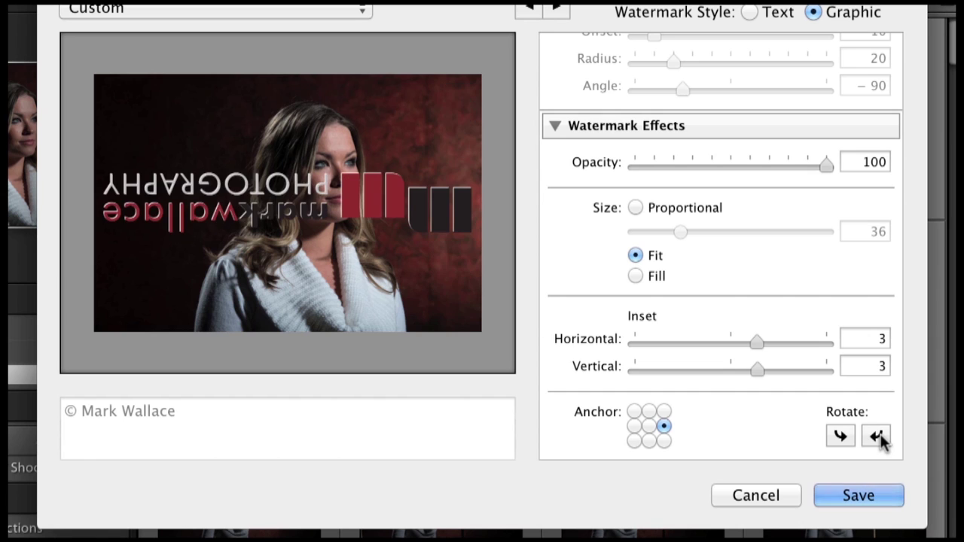
click(879, 435)
click(878, 436)
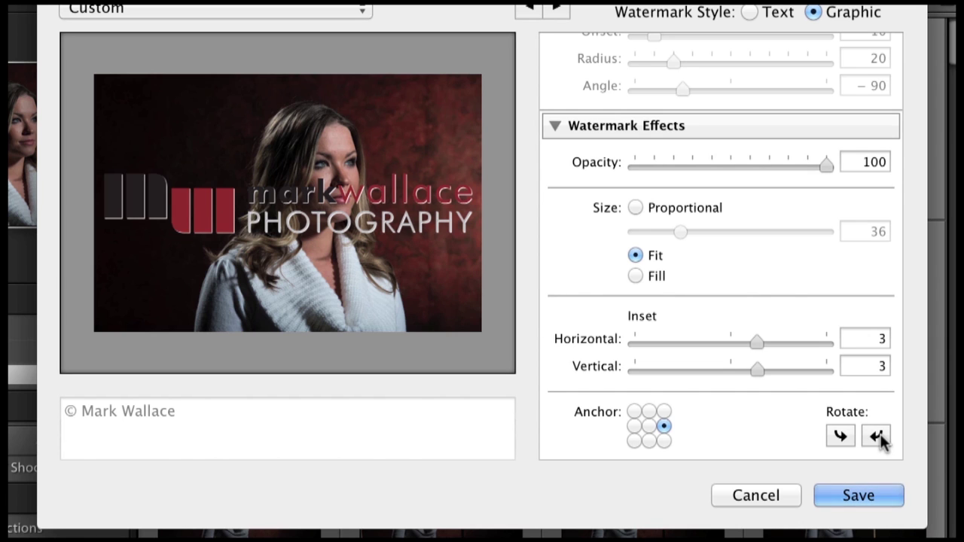
click(649, 441)
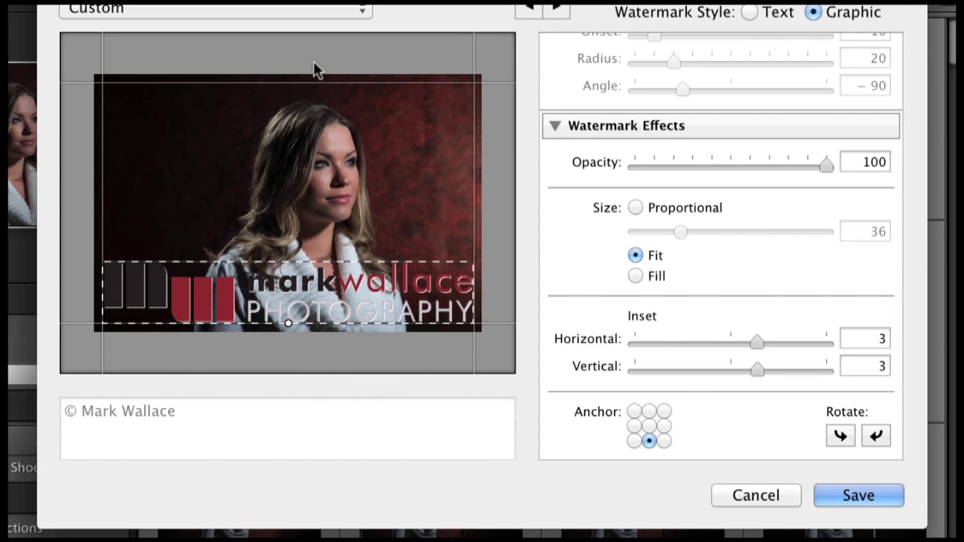
click(338, 11)
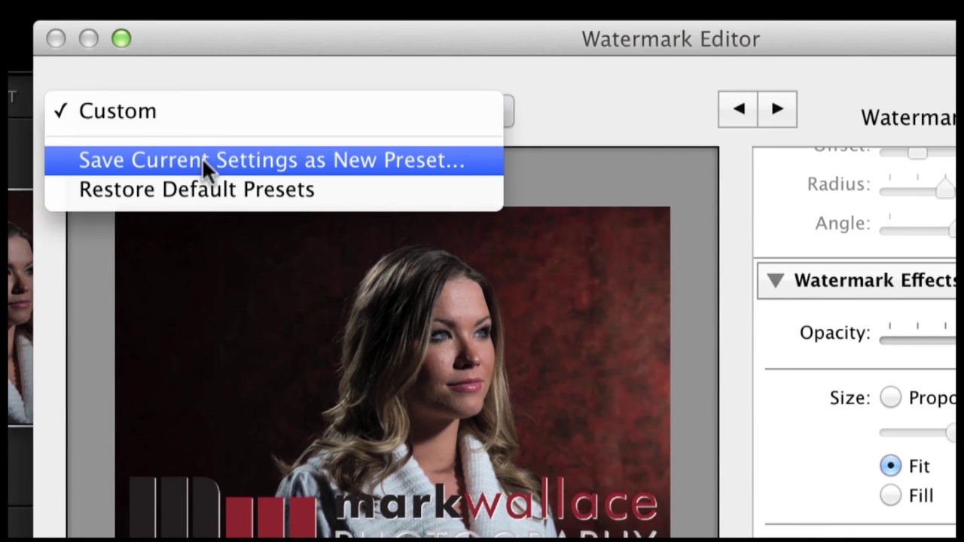
- Create the watermark preset 'MW Logo Fit' and close the editor with Done
click(202, 157)
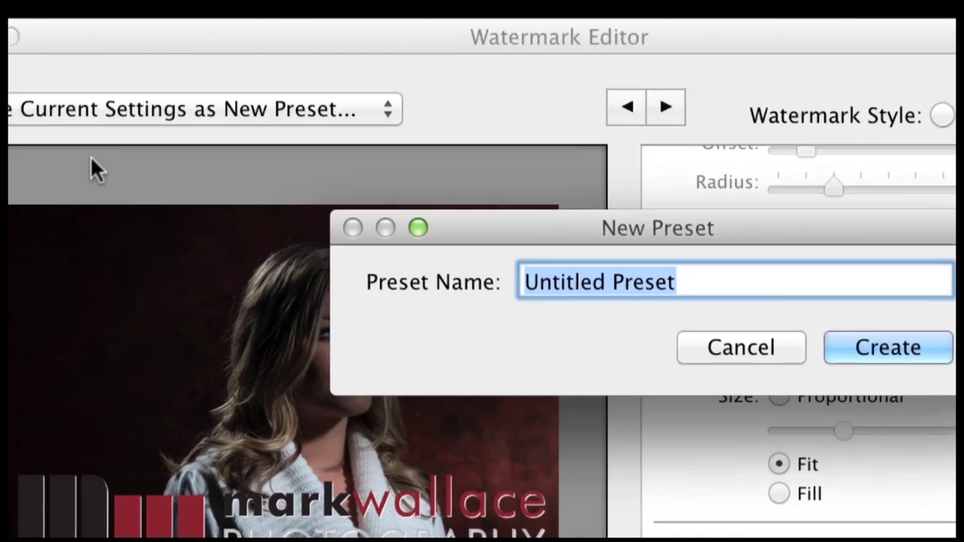
text(MW)
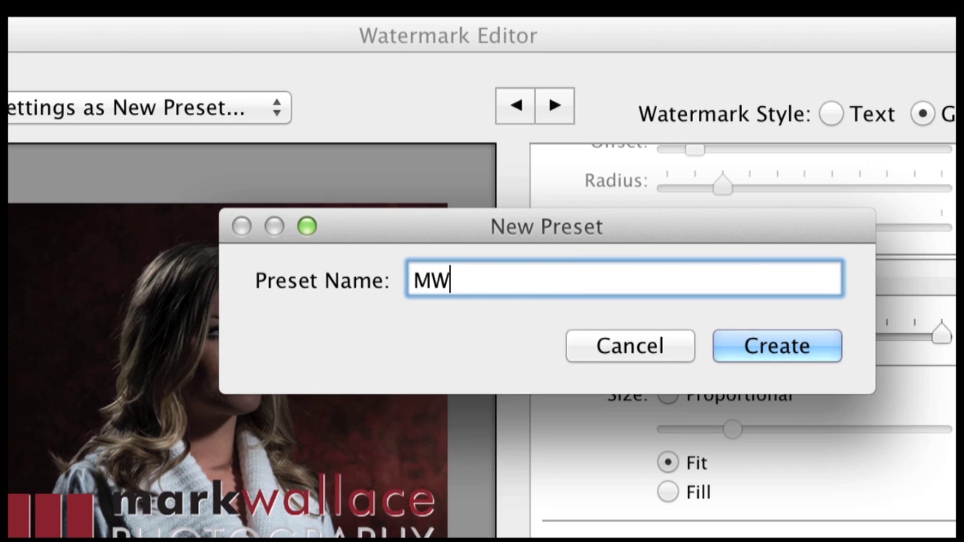
text( Logo Fit)
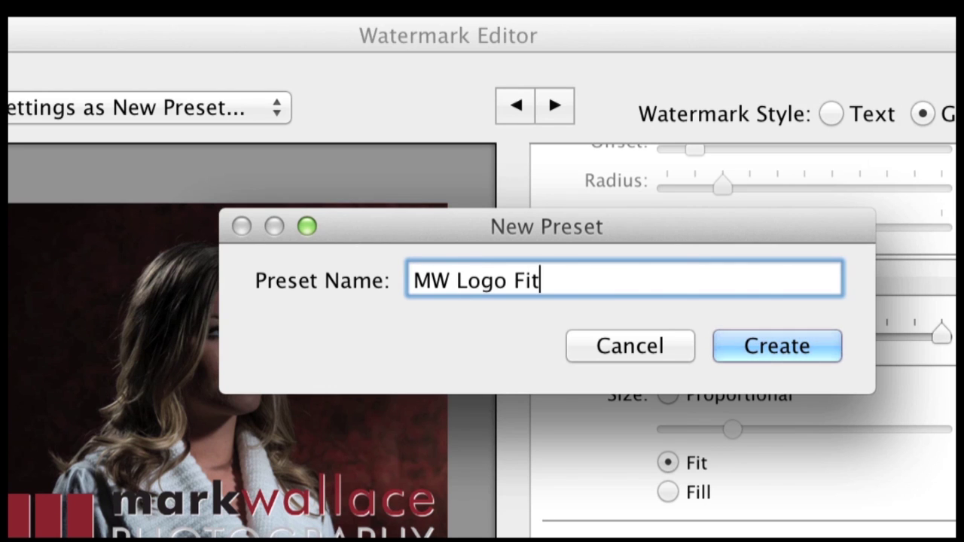
click(771, 339)
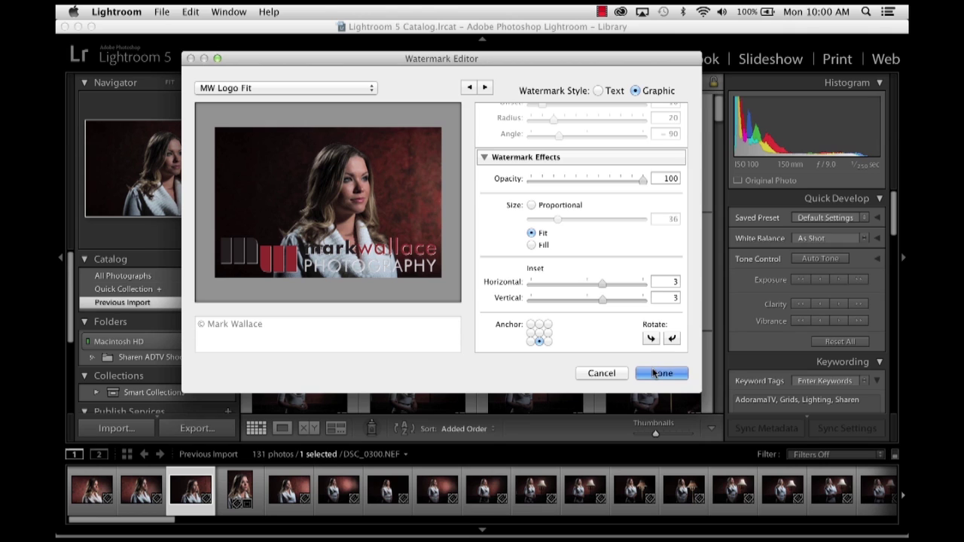
click(654, 373)
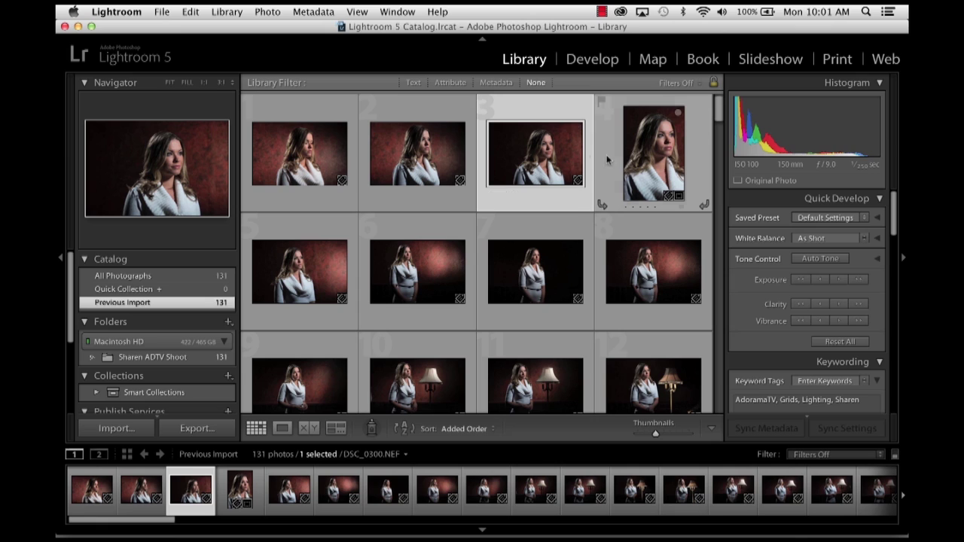
- Export the landscape and portrait photos with the MW Logo Fit watermark
shift+click(628, 156)
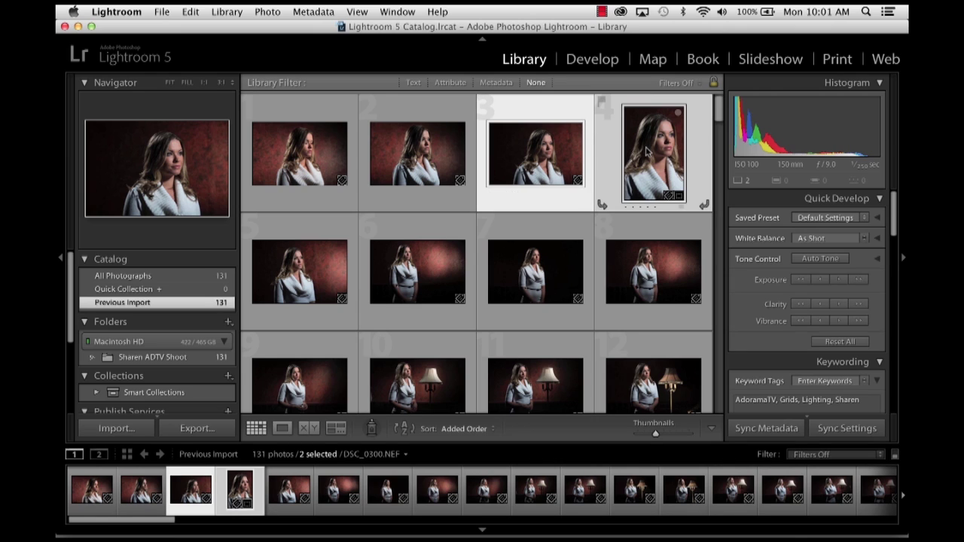
click(162, 12)
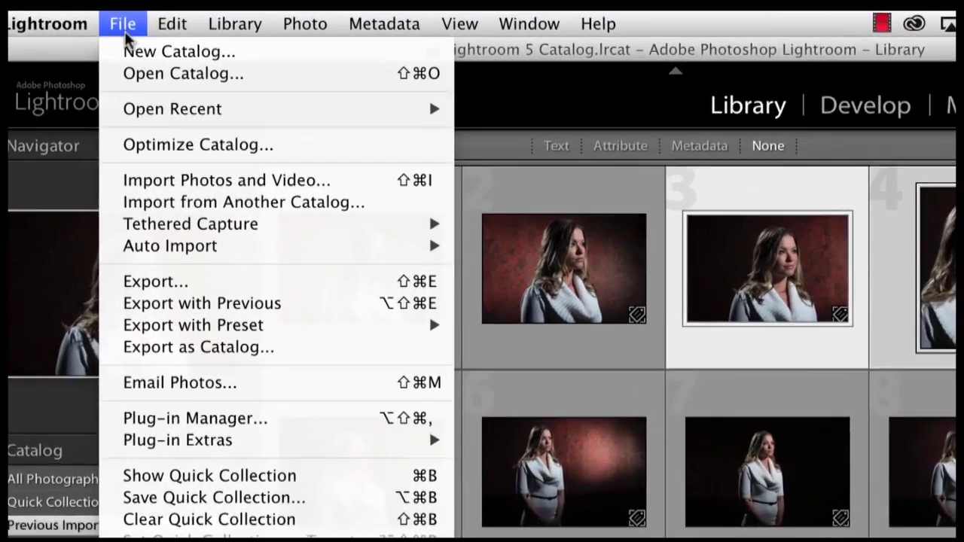
click(170, 163)
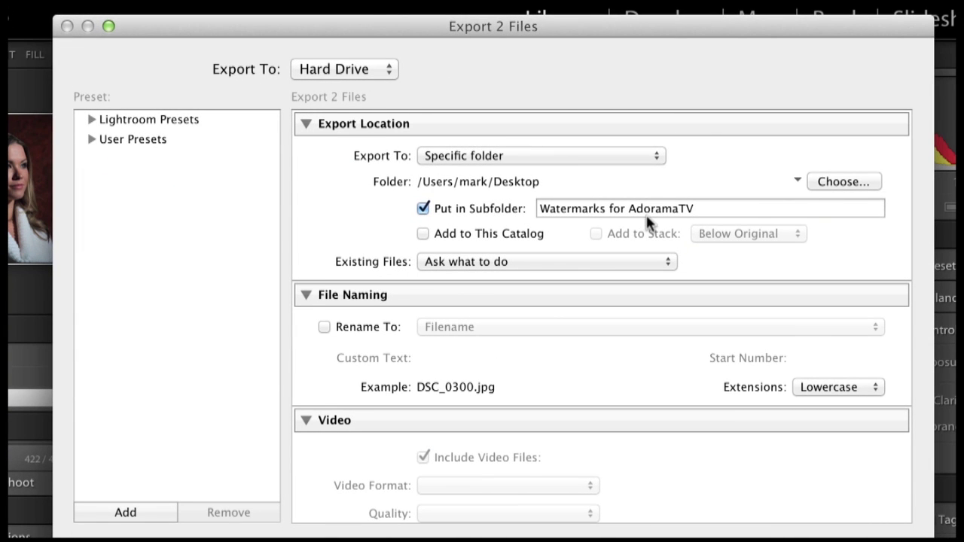
scroll(647, 221, down, 10)
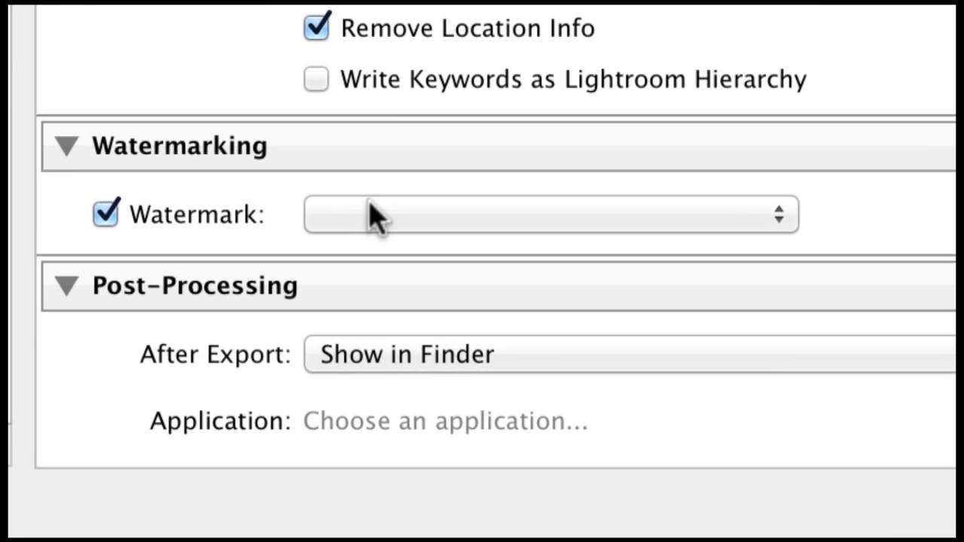
click(374, 216)
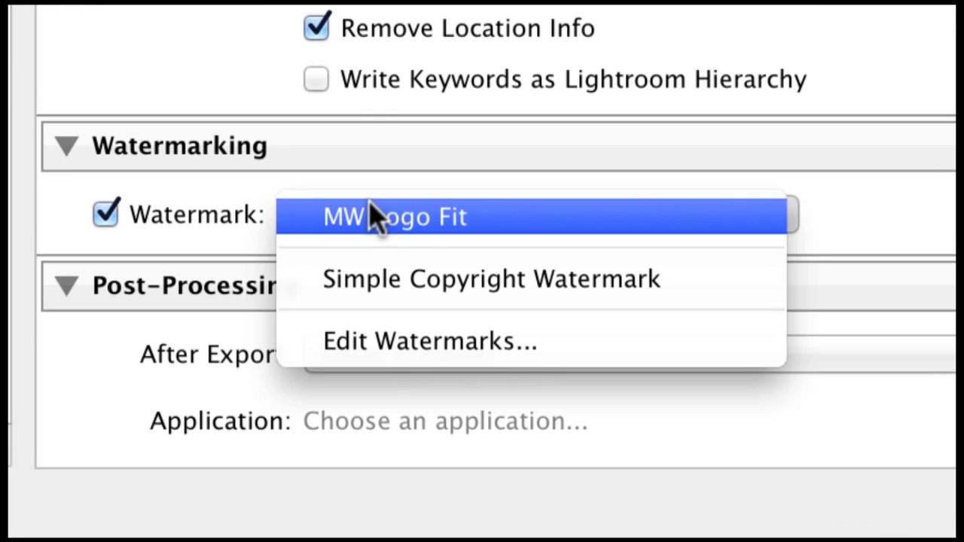
click(534, 240)
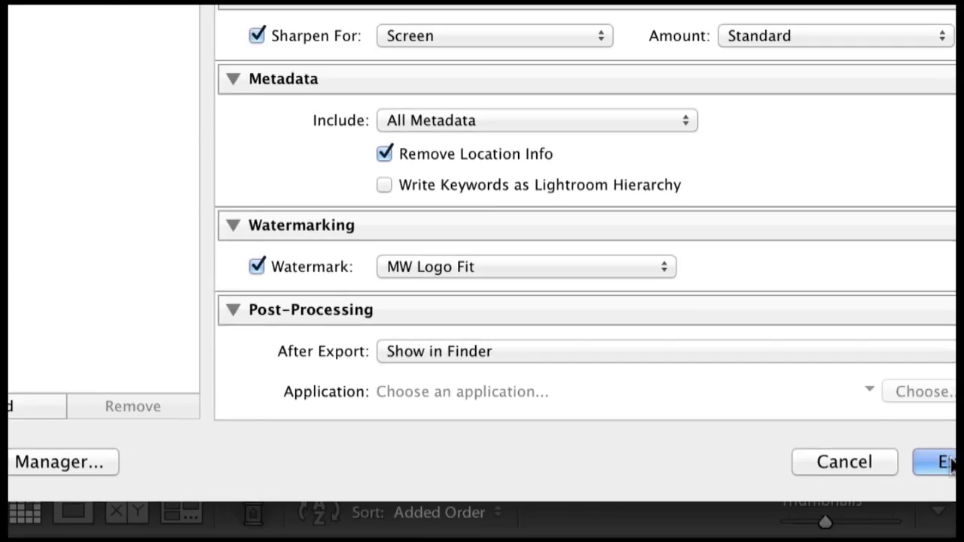
key(Return)
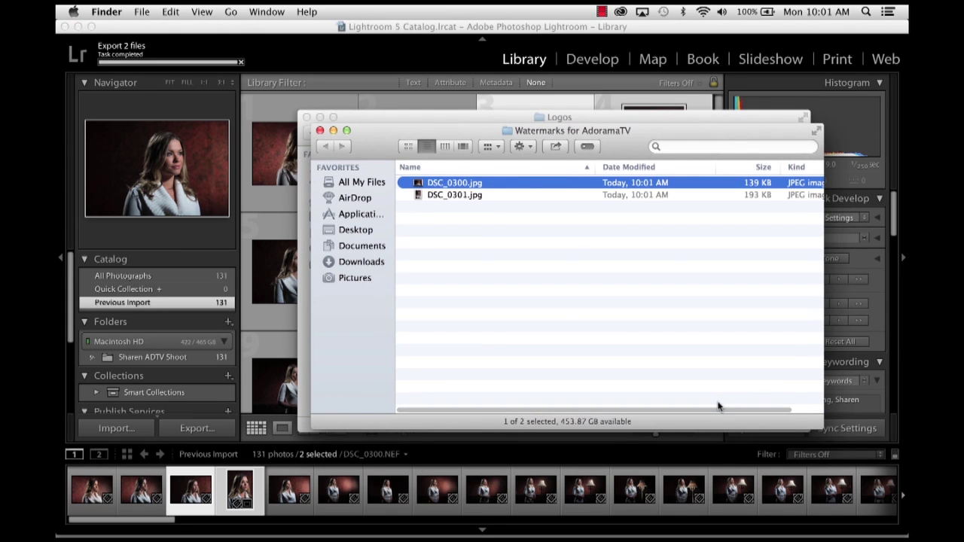
- Quick Look DSC_0300.jpg and DSC_0301.jpg, then close both Finder windows
key(space)
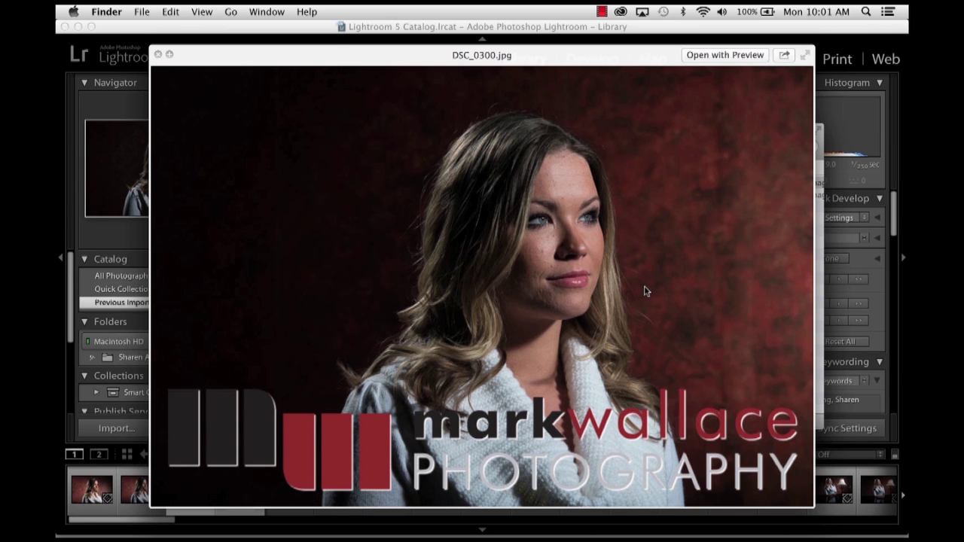
key(Down)
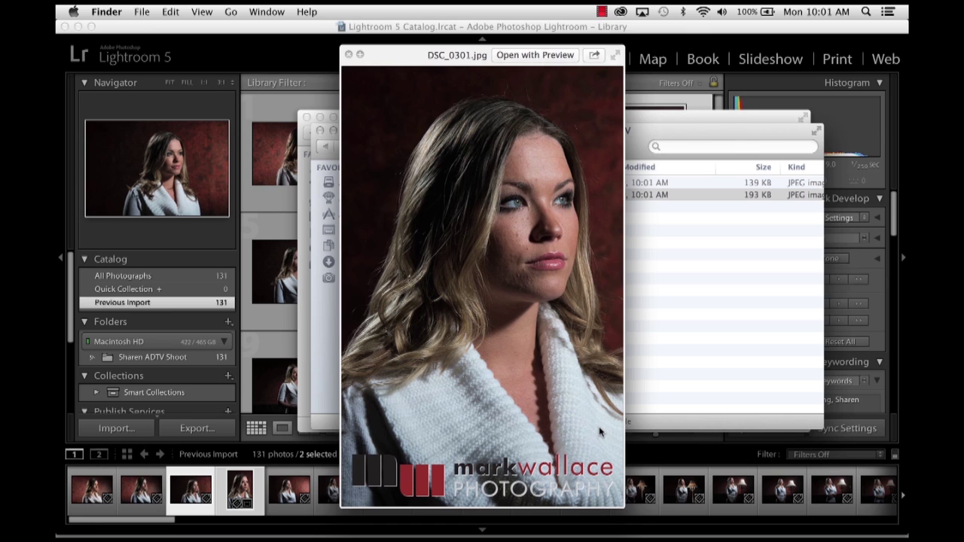
key(space)
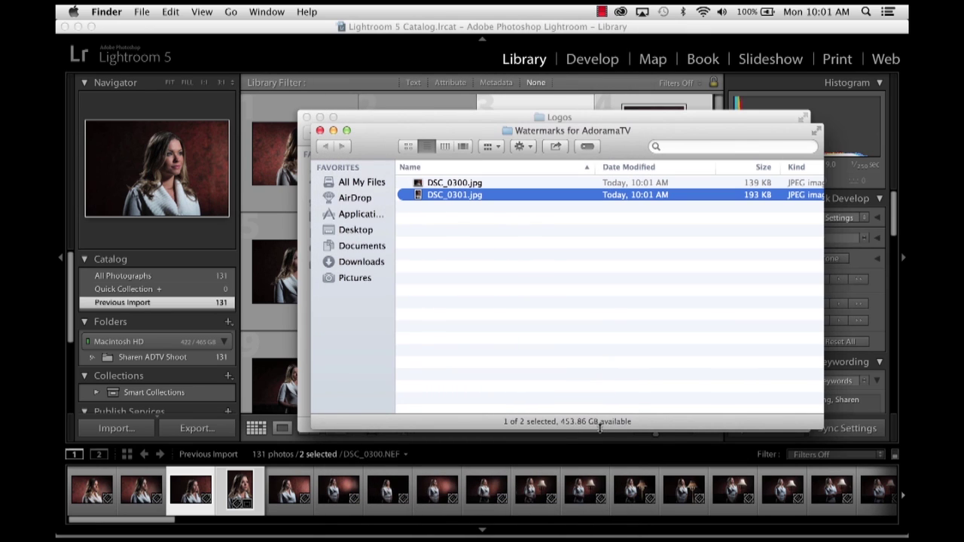
click(320, 131)
click(372, 50)
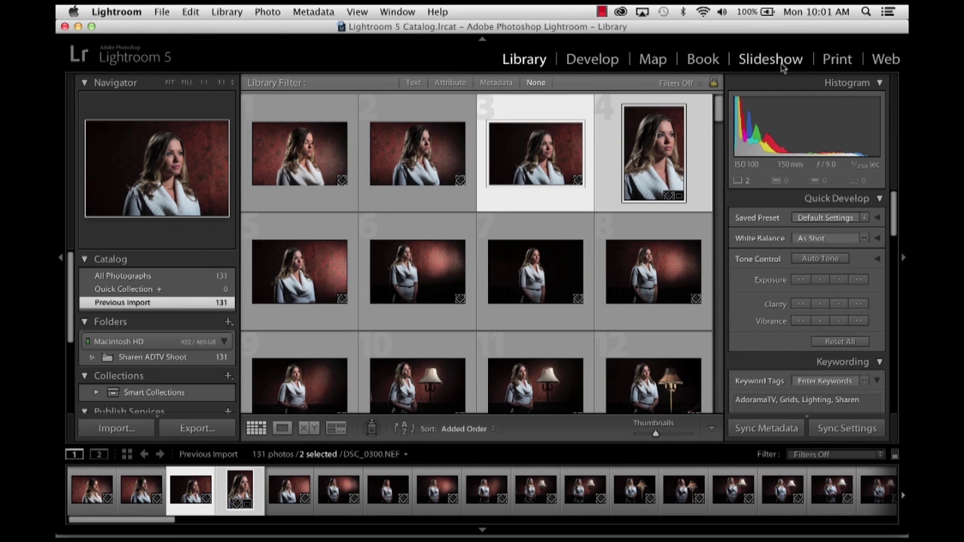
click(780, 64)
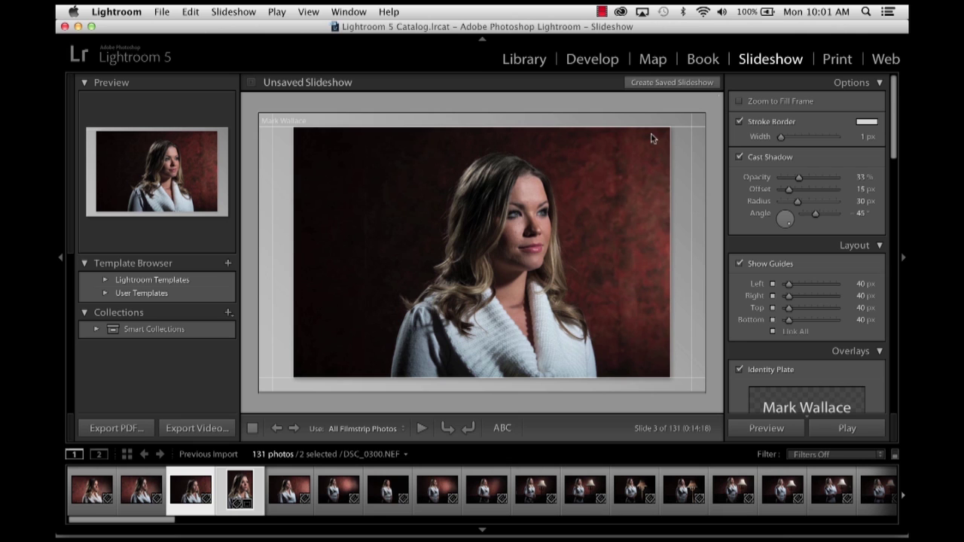
scroll(788, 265, down, 15)
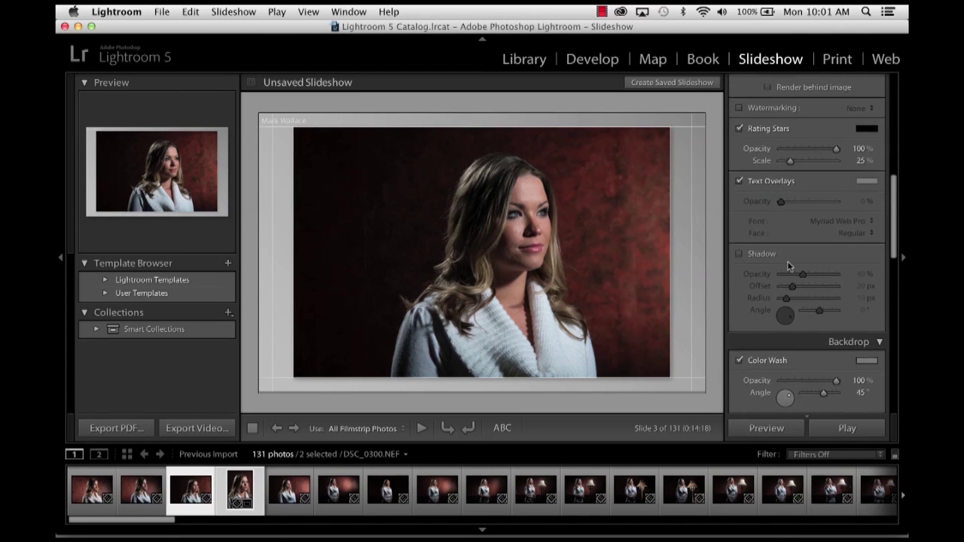
scroll(788, 265, down, 12)
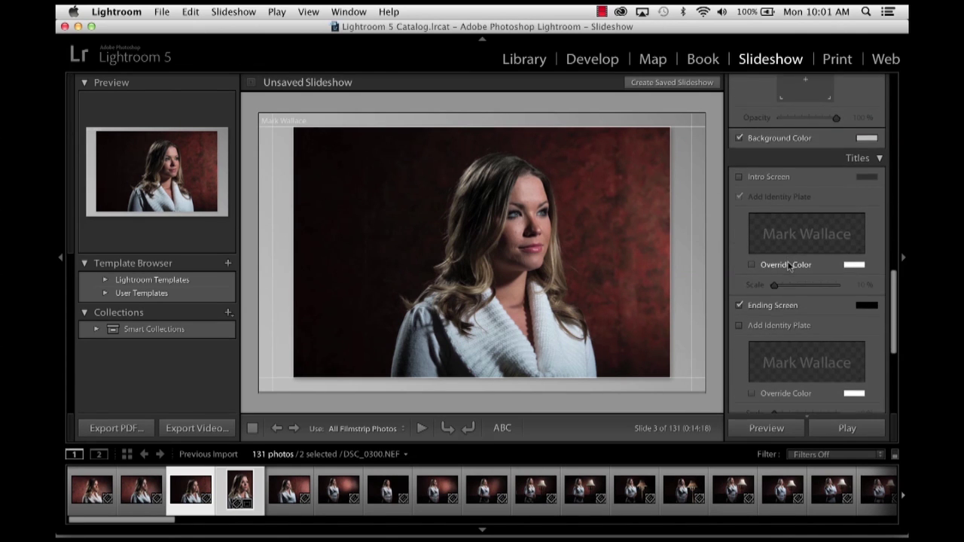
scroll(788, 265, down, 4)
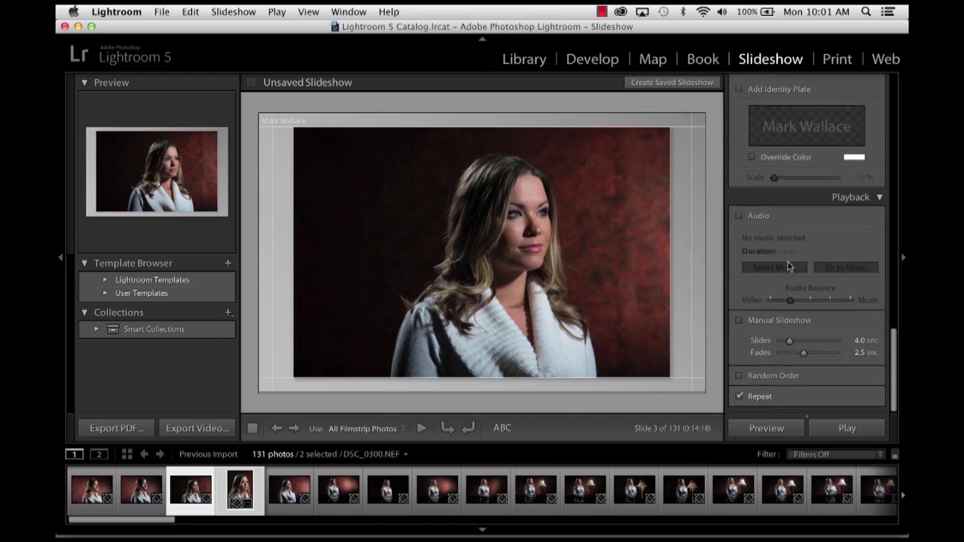
scroll(787, 265, up, 20)
scroll(790, 265, down, 3)
click(539, 60)
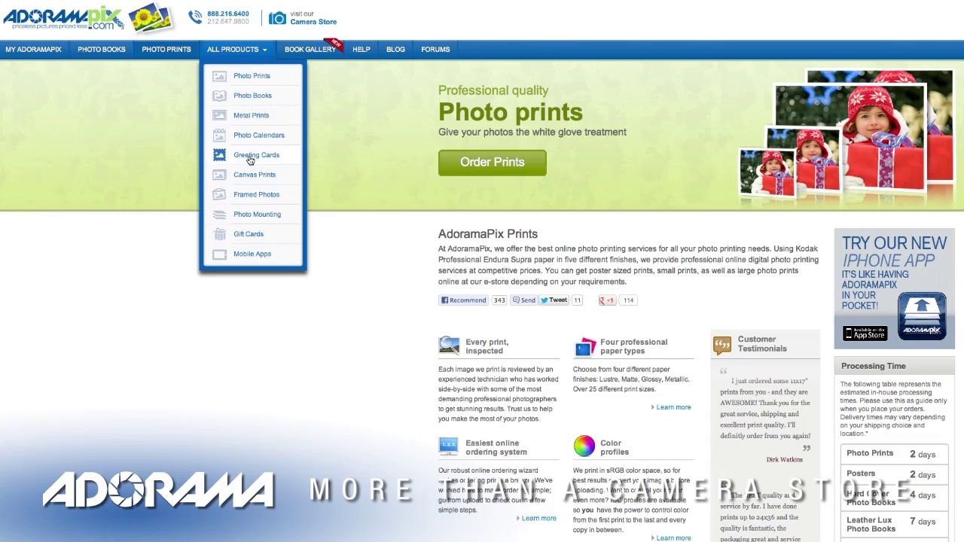
- Open the Canvas Prints page on the AdoramaPix site
click(248, 157)
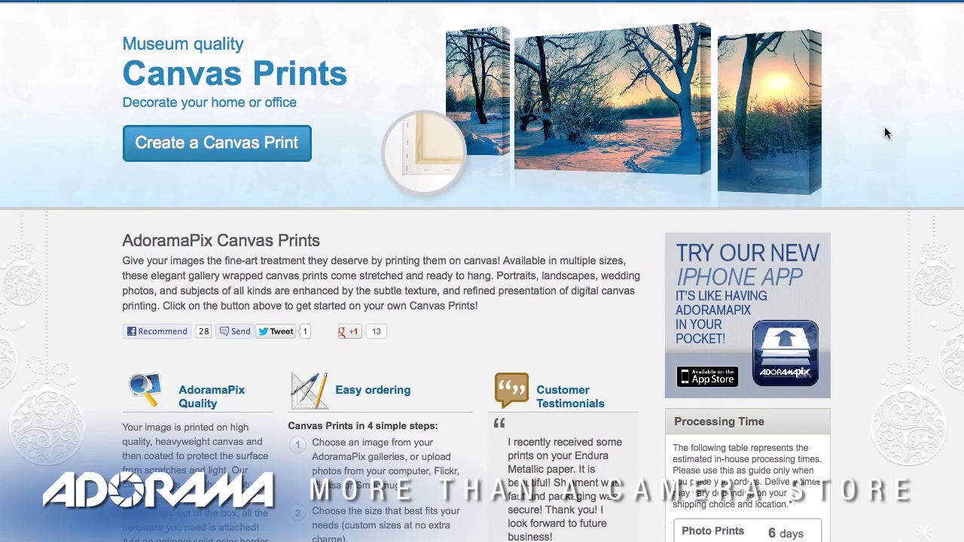